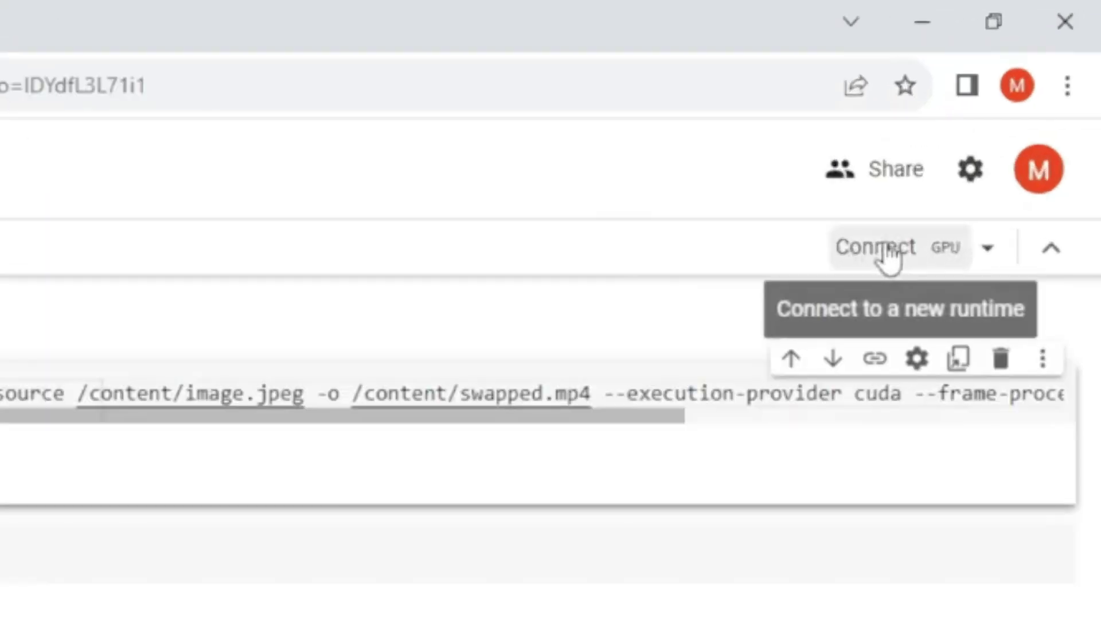
# - Connect to a GPU runtime and run the 'Clone roop repo and install dependencies' cell anyway
pyautogui.click(889, 257)
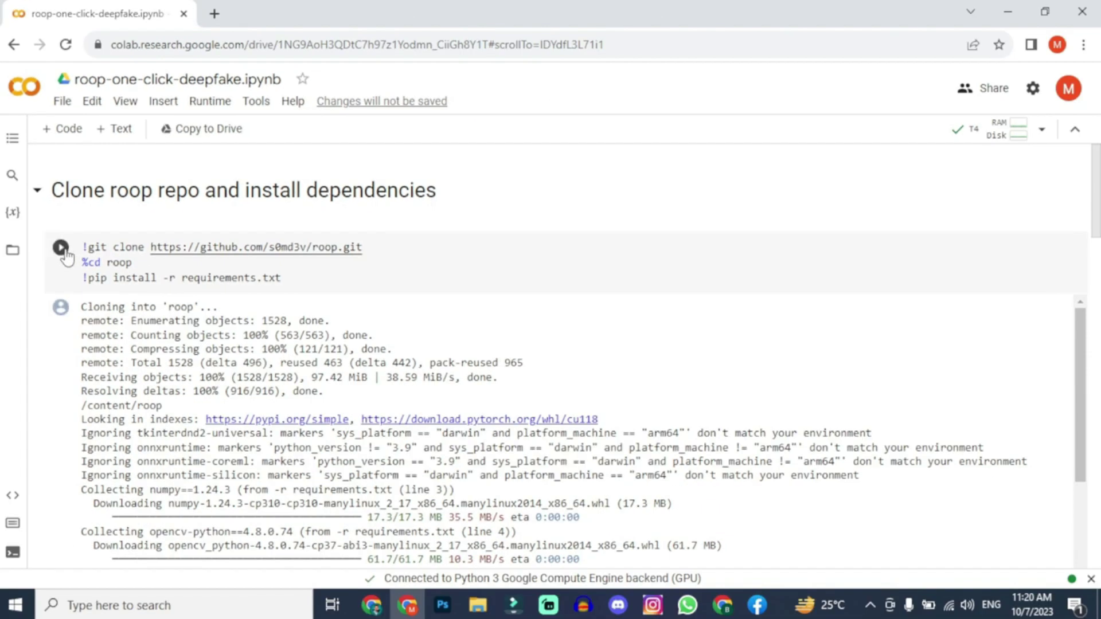
pyautogui.click(60, 248)
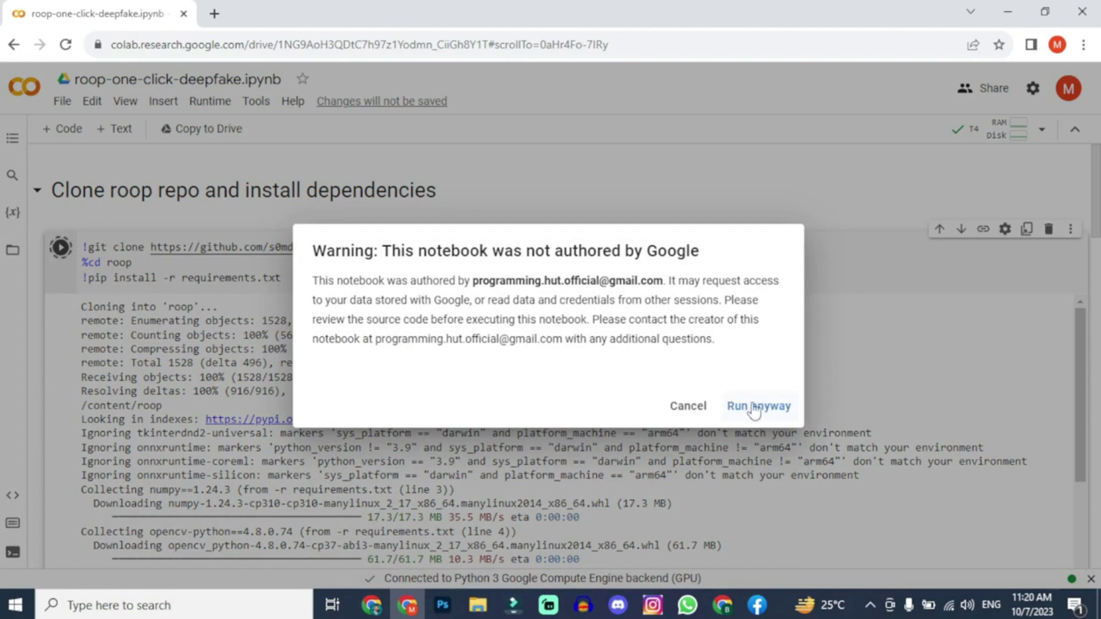
pyautogui.click(753, 407)
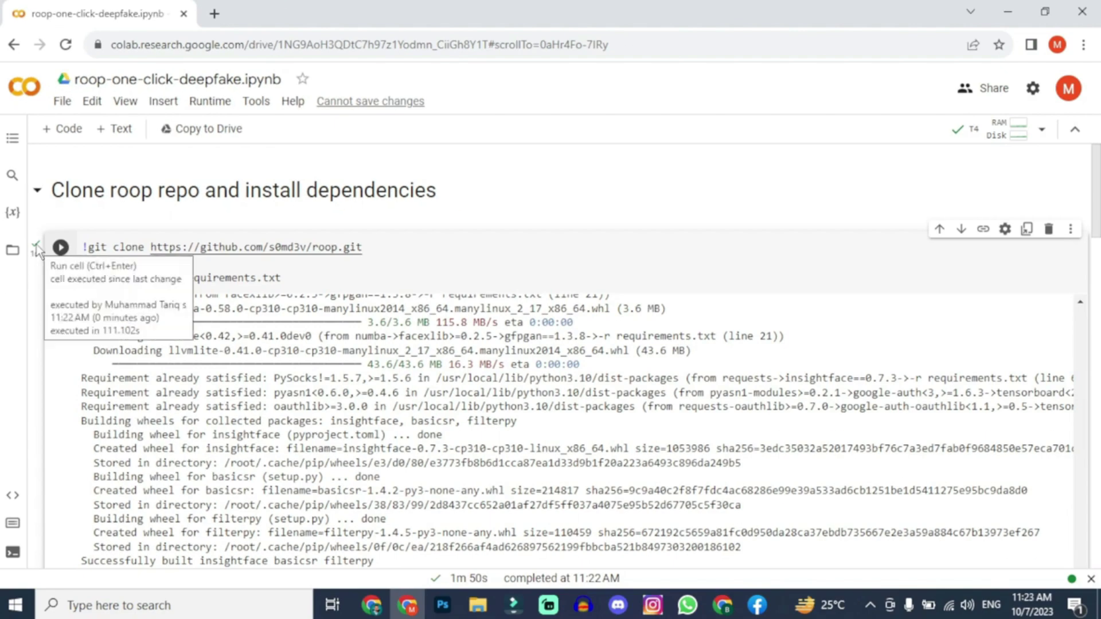
pyautogui.scroll(-10, 149, 402)
pyautogui.scroll(-5, 149, 403)
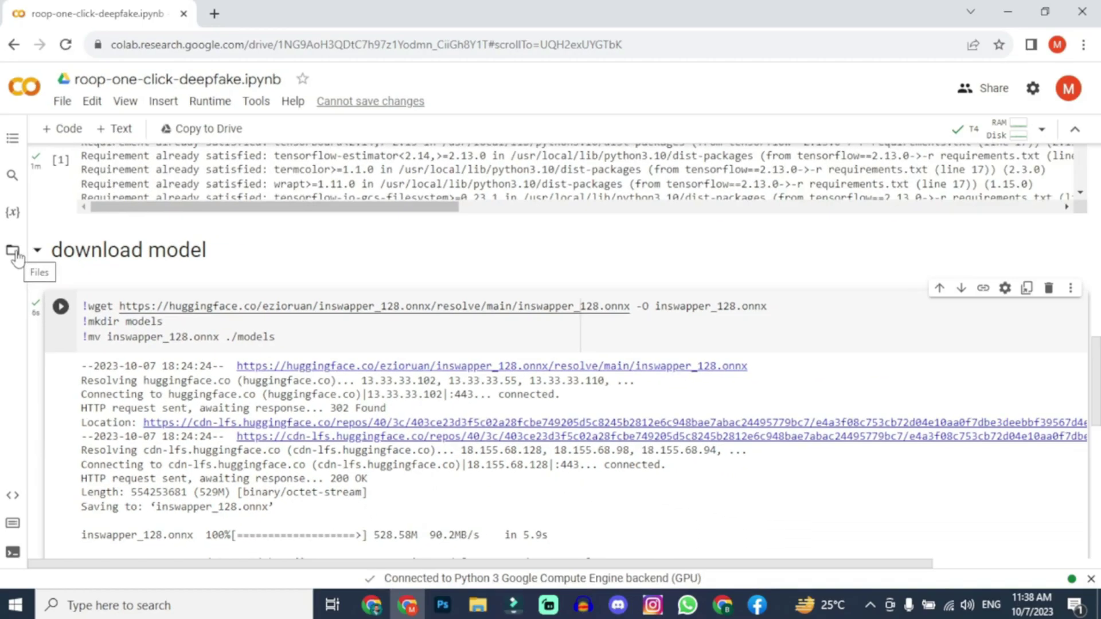
# - Rename the production_id video to productive, then upload image.jpg into the runtime files
pyautogui.click(15, 254)
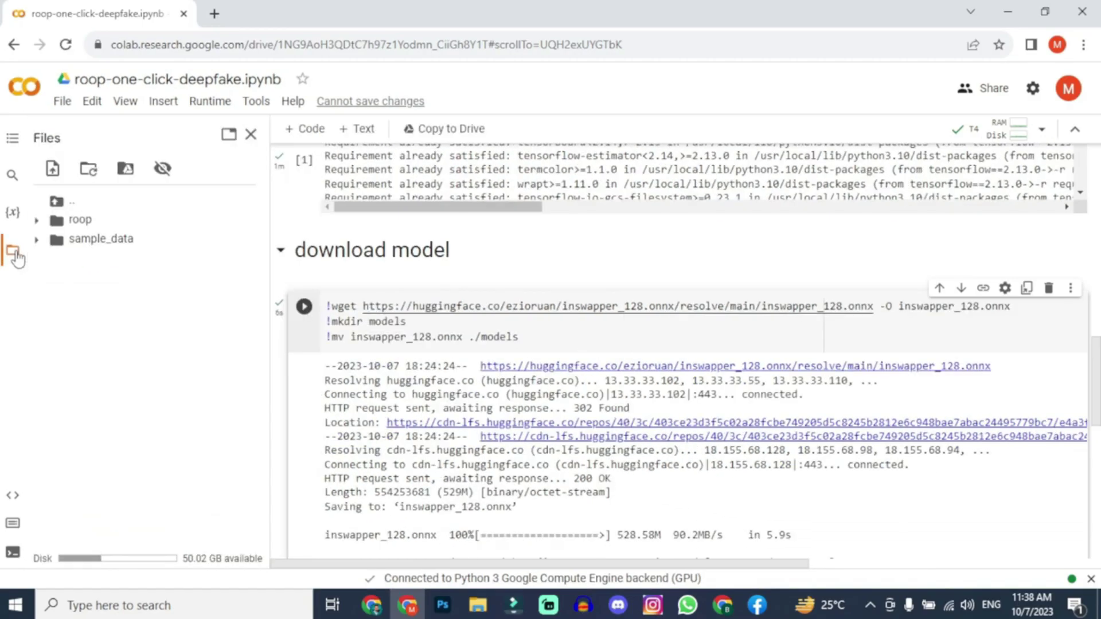
pyautogui.click(53, 168)
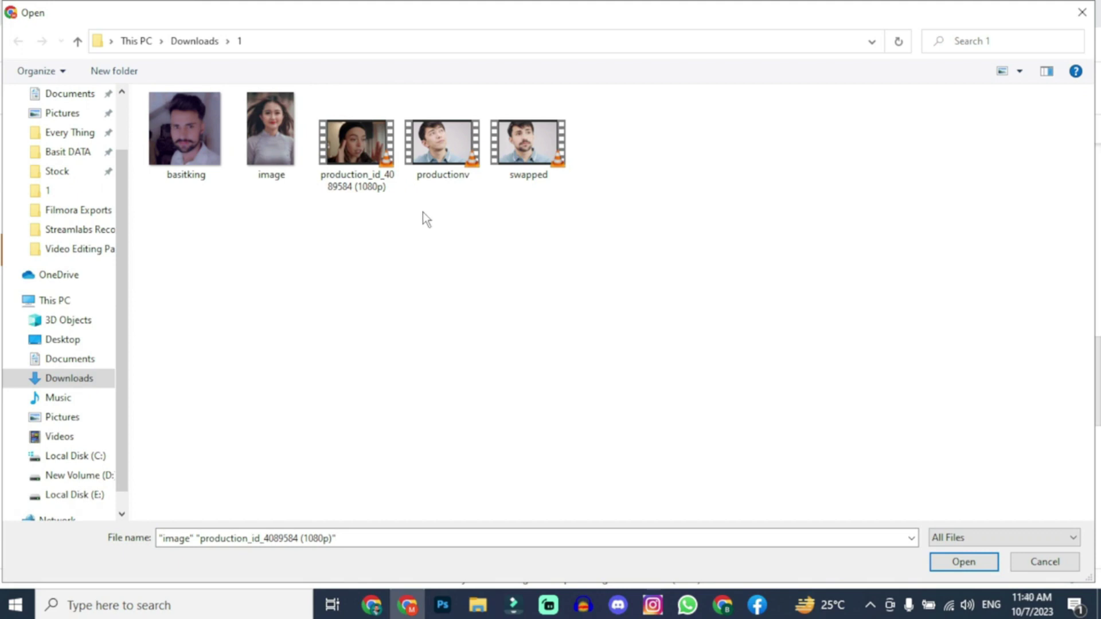
pyautogui.click(365, 194)
pyautogui.rightClick(360, 168)
pyautogui.click(428, 537)
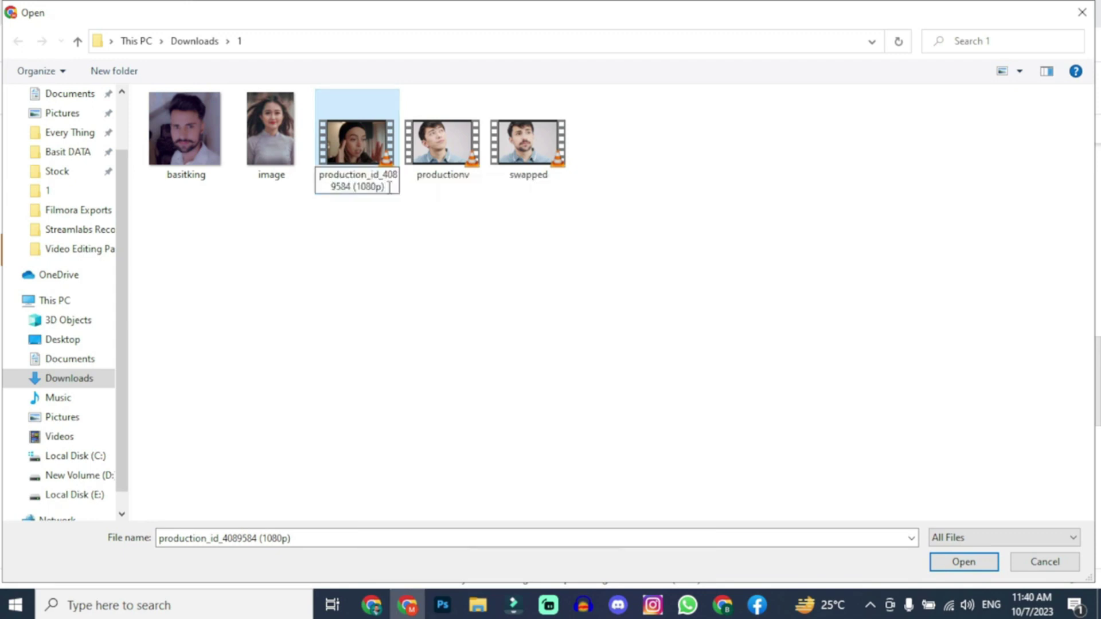
pyautogui.press('BackSpace')
pyautogui.press('BackSpace')
pyautogui.press('BackSpace')
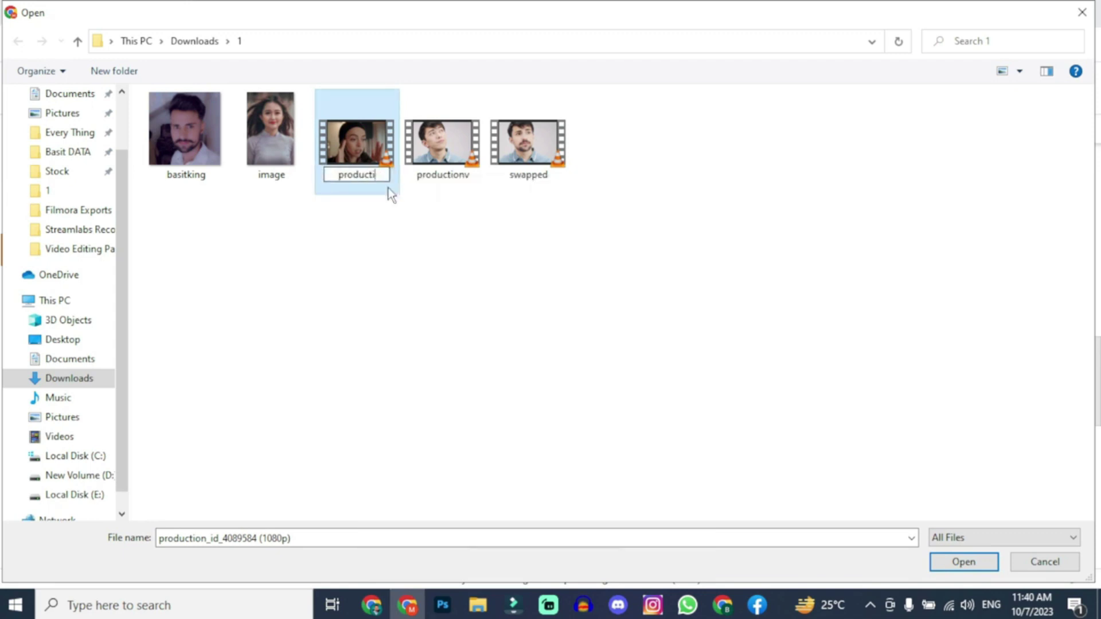
pyautogui.write('ve')
pyautogui.click(276, 159)
pyautogui.keyDown('ctrl'); pyautogui.scroll(2, 275, 159); pyautogui.keyUp('ctrl')
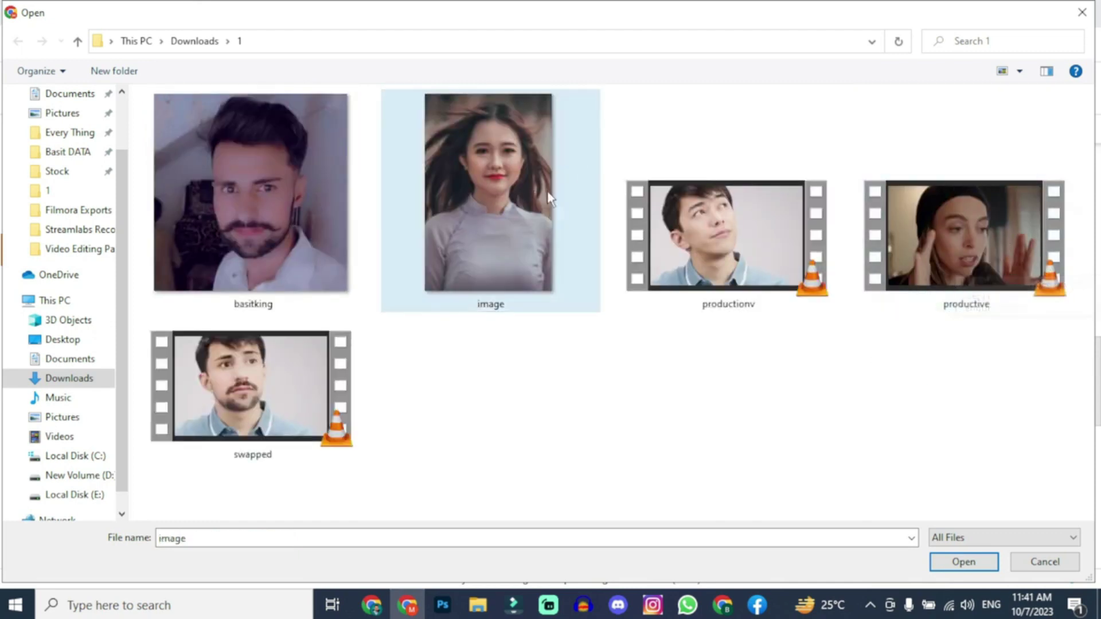
pyautogui.click(971, 568)
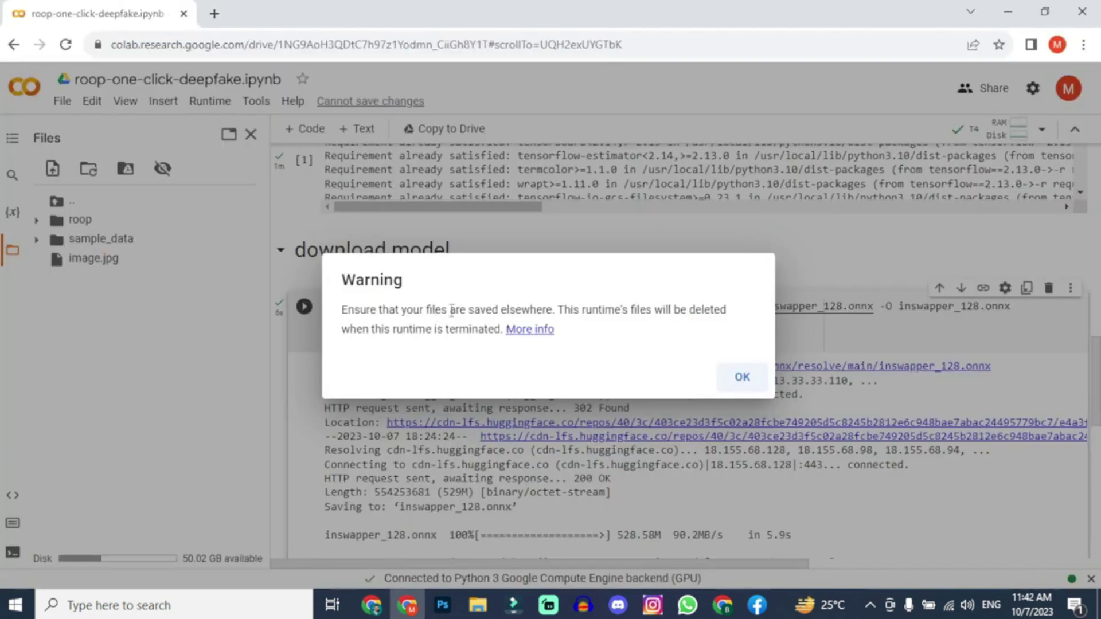
# - Dismiss the runtime files deletion warning and upload productive.mp4 alongside image.jpg
pyautogui.click(745, 377)
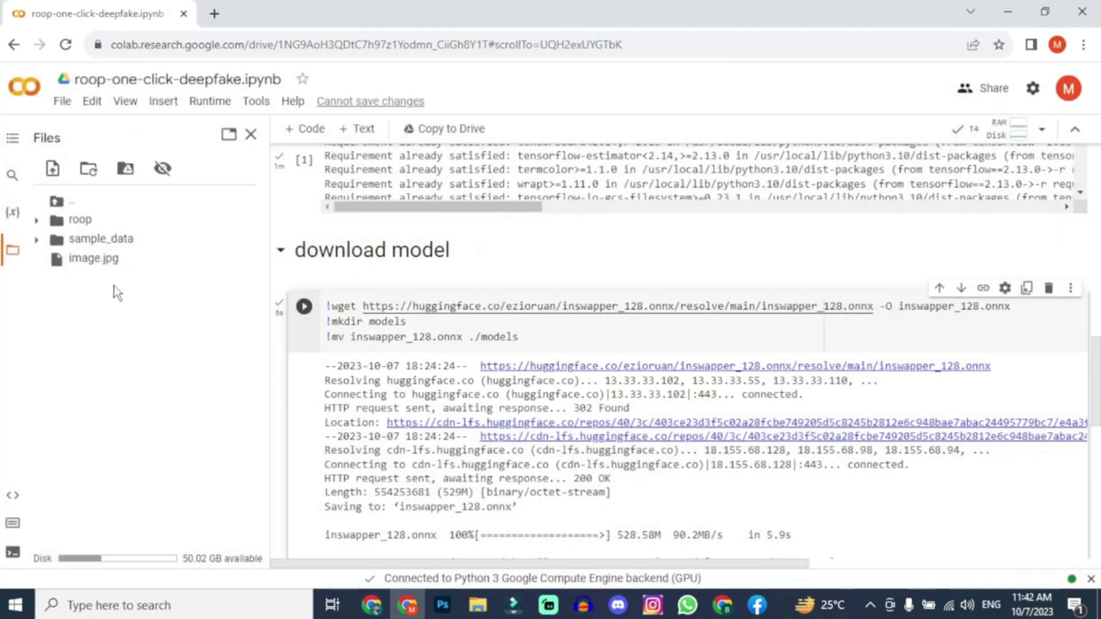
pyautogui.click(52, 169)
pyautogui.click(933, 268)
pyautogui.click(963, 563)
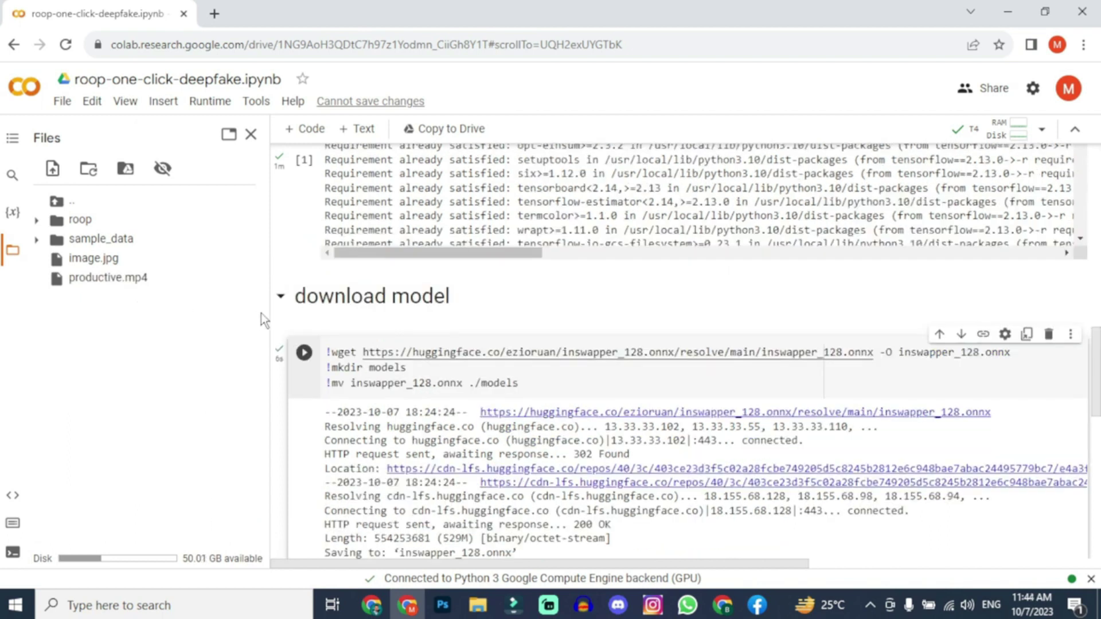
pyautogui.scroll(-3, 525, 261)
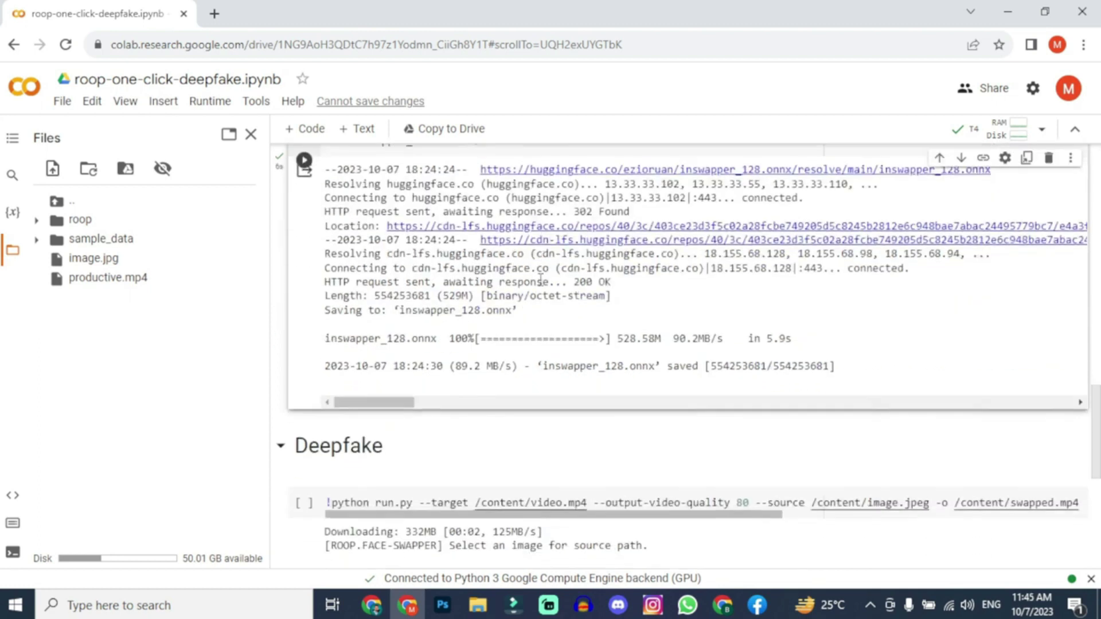
pyautogui.scroll(-2, 430, 293)
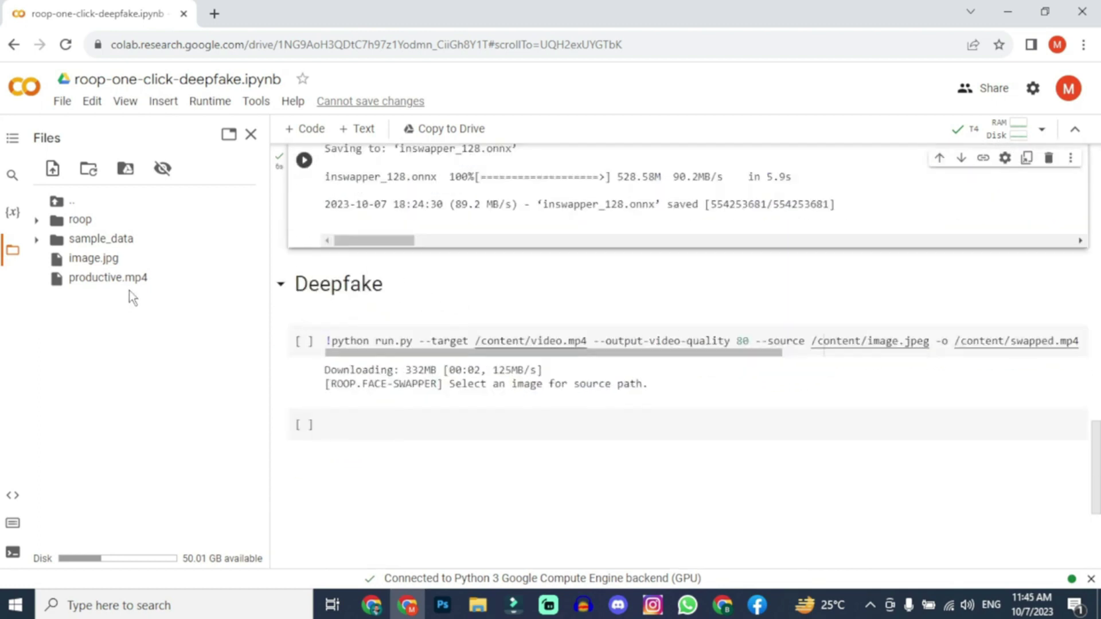
pyautogui.moveTo(155, 277)
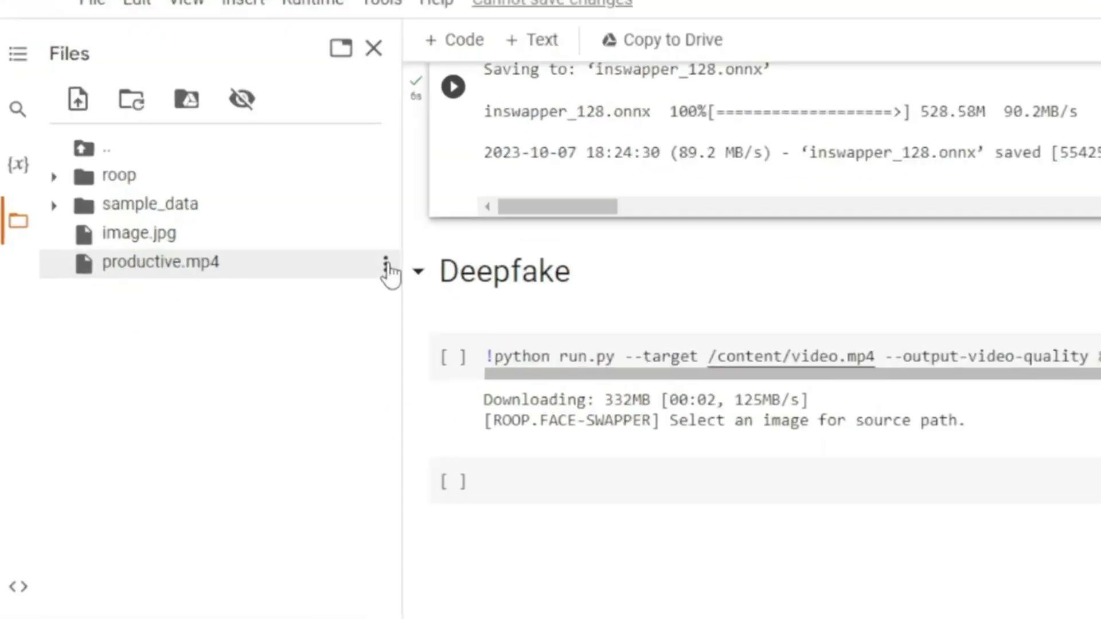
# - Replace the command's target path /content/video.mp4 with /content/productive.mp4
pyautogui.click(259, 282)
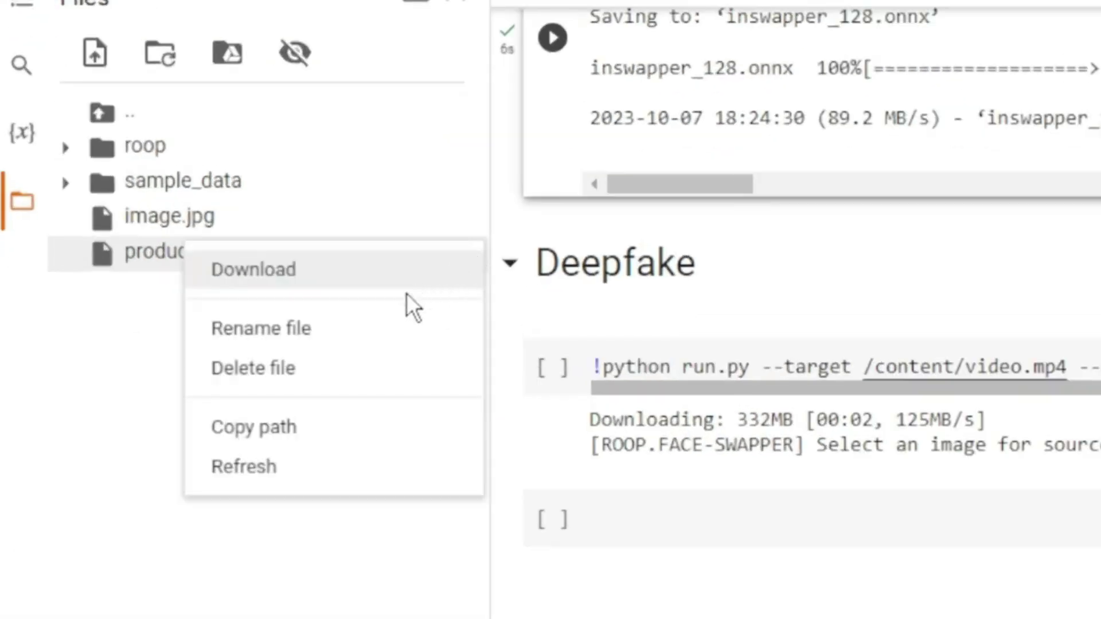
pyautogui.click(322, 430)
pyautogui.moveTo(616, 367); pyautogui.dragTo(447, 368)
pyautogui.write('/content/productive.mp4')
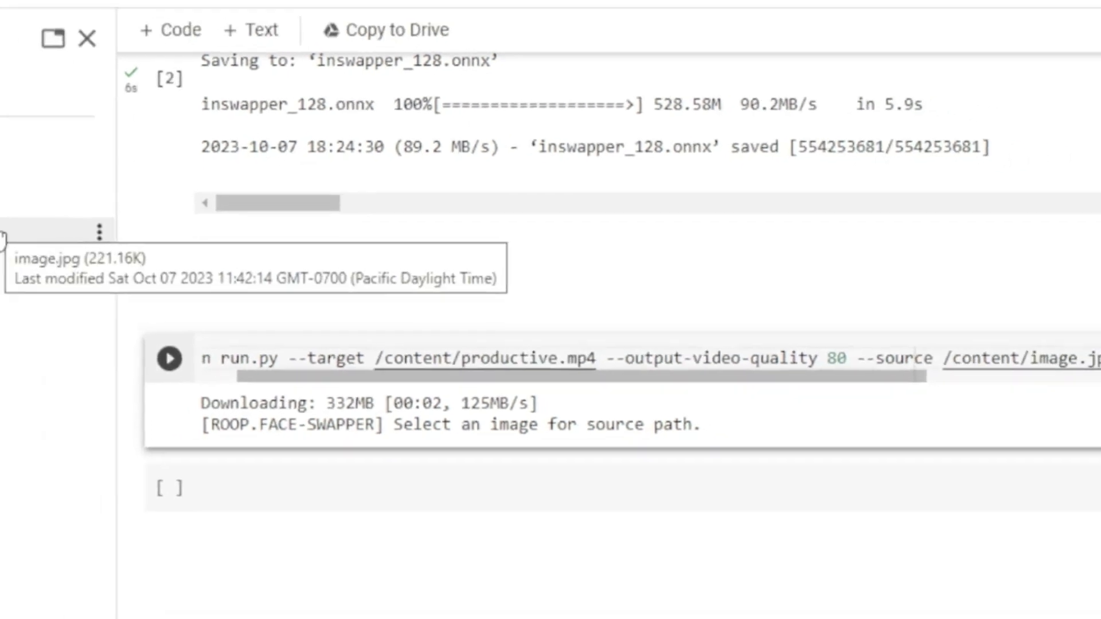
# - Replace source path /content/image.jpeg with /content/image.jpg and run the Deepfake cell
pyautogui.click(259, 258)
pyautogui.click(140, 354)
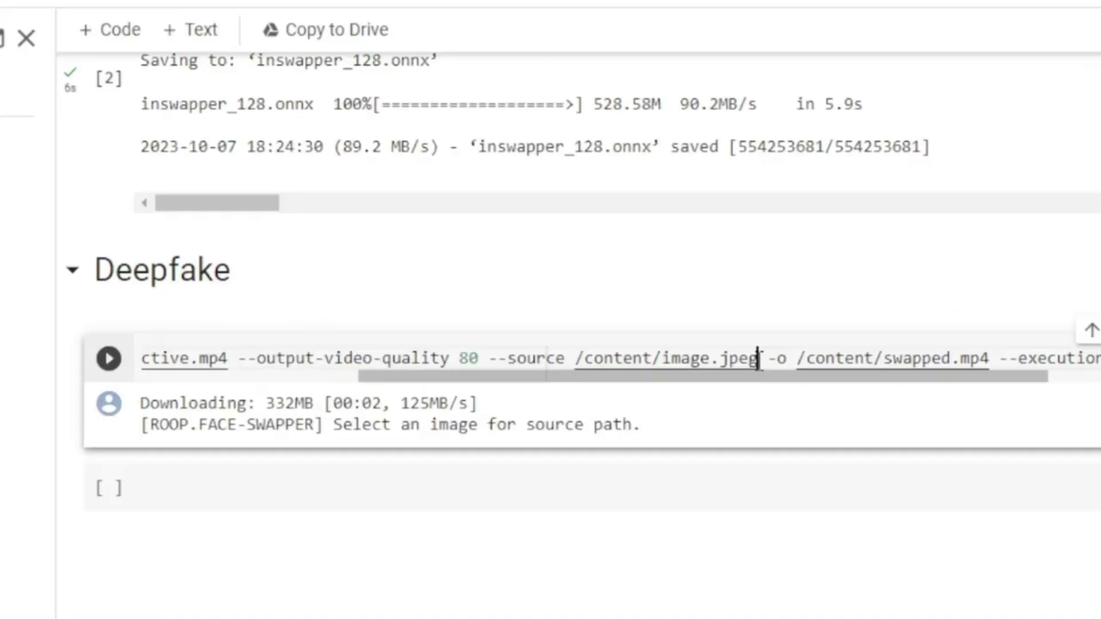
pyautogui.moveTo(774, 341); pyautogui.dragTo(647, 342)
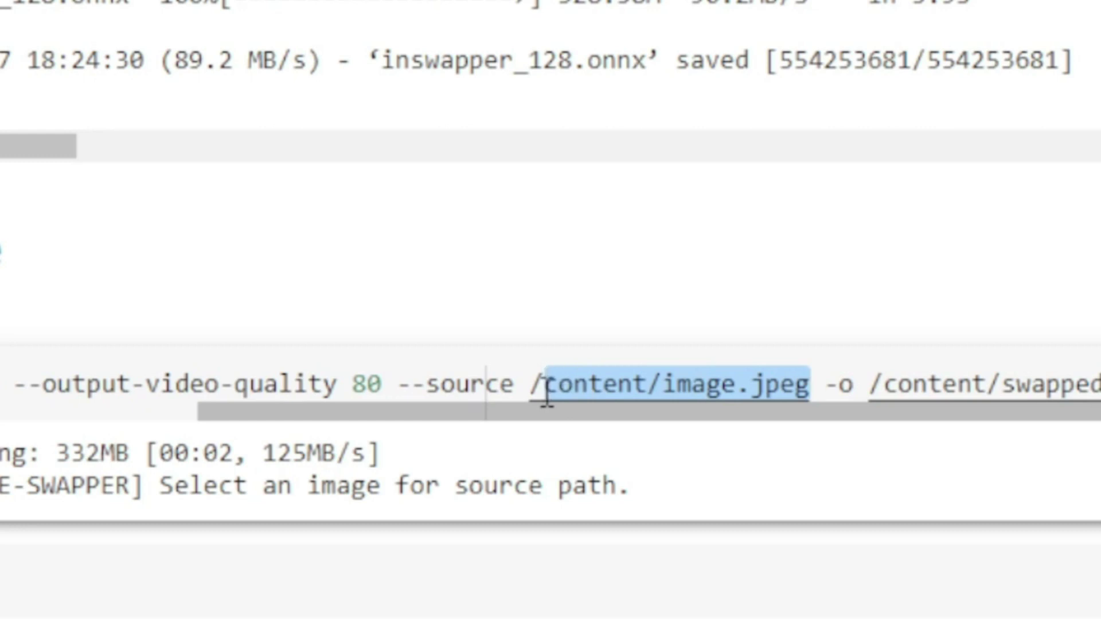
pyautogui.moveTo(544, 397); pyautogui.dragTo(536, 395)
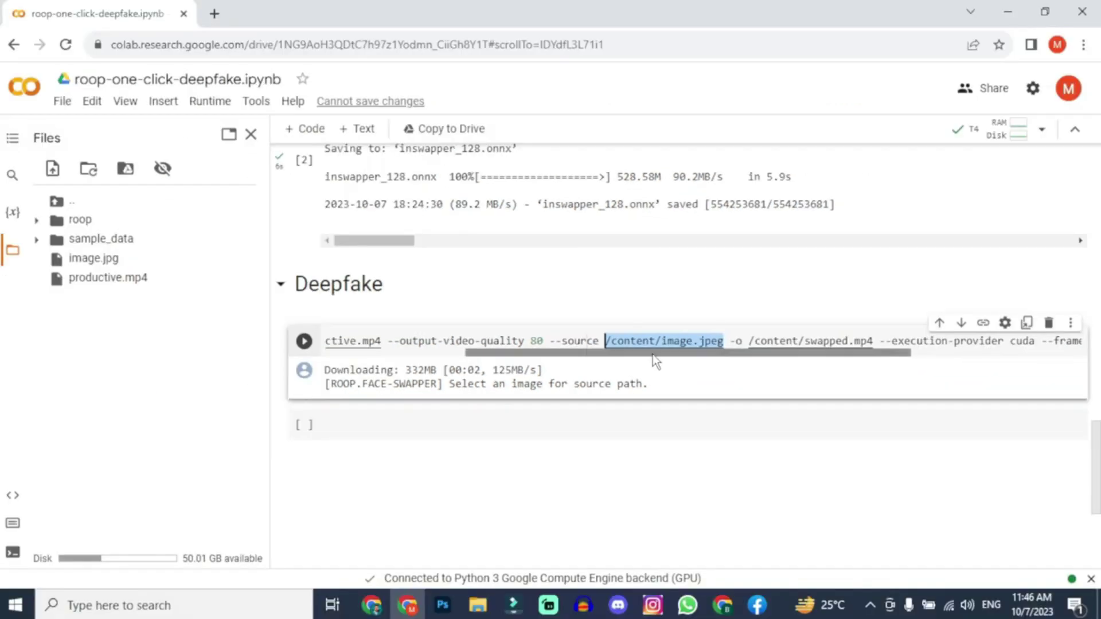
pyautogui.write('/content/image.jpg')
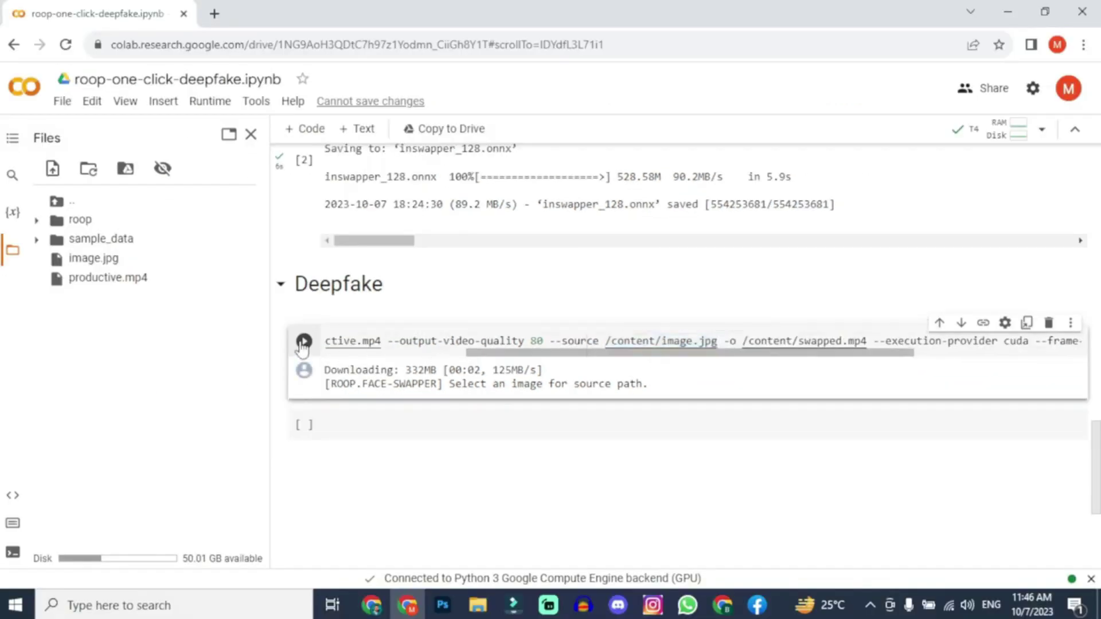
pyautogui.click(304, 341)
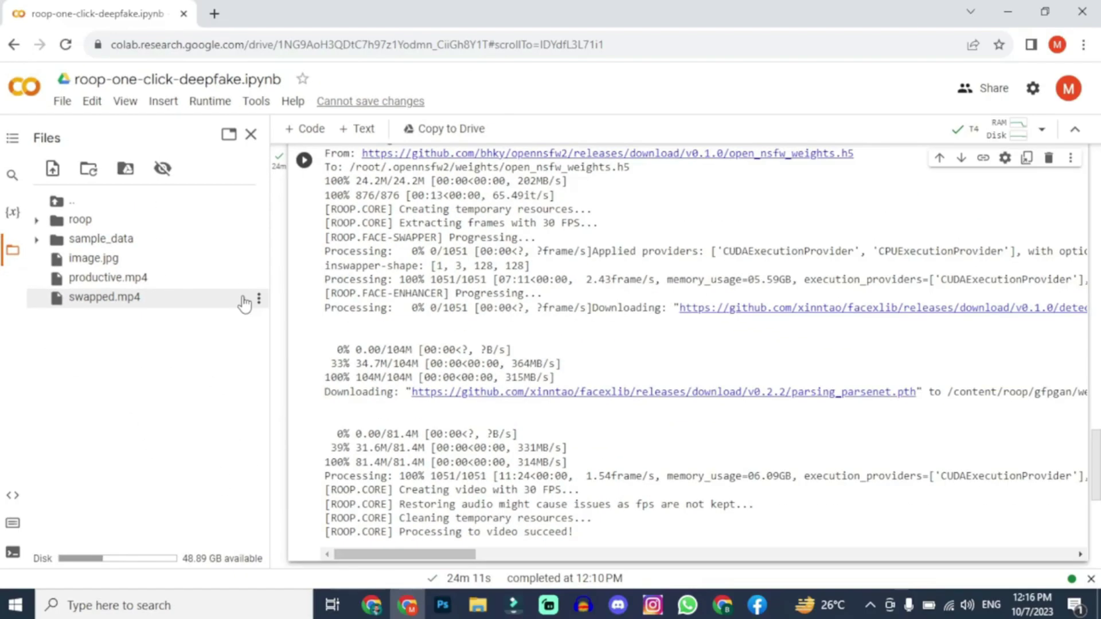
# - Download swapped.mp4 to the PC as swapped (1).mp4 and show it in its folder
pyautogui.click(261, 299)
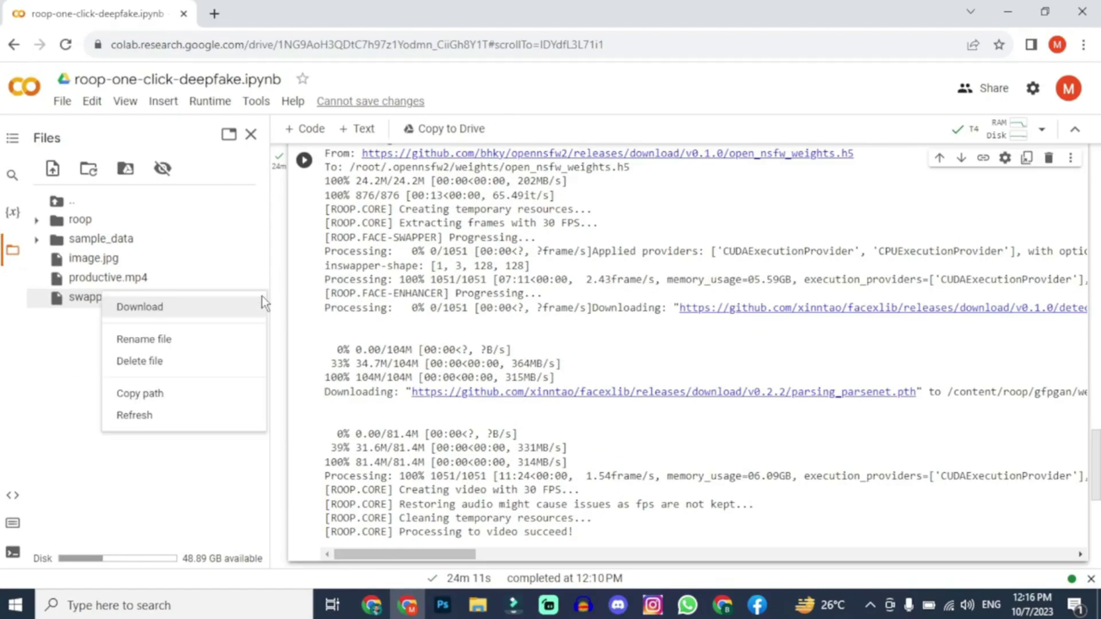
pyautogui.click(167, 306)
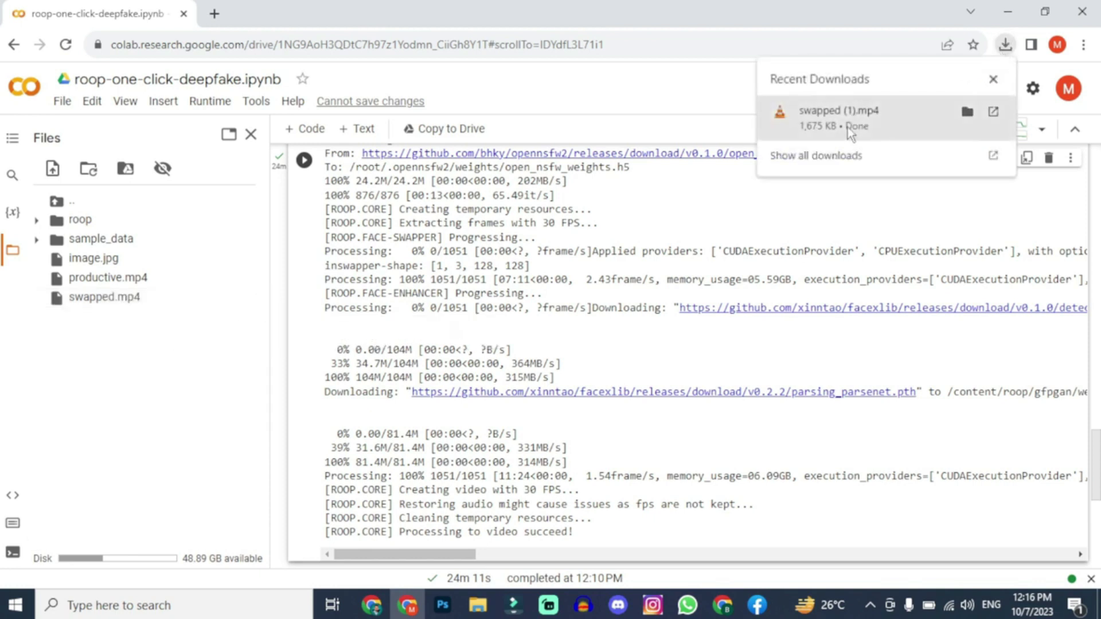
pyautogui.click(967, 111)
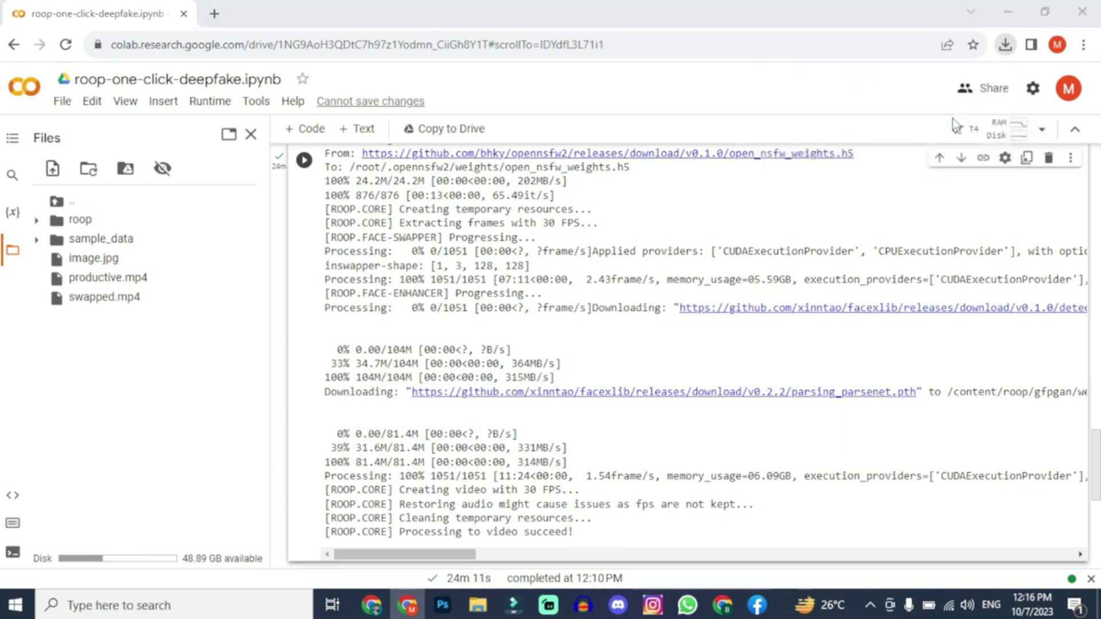